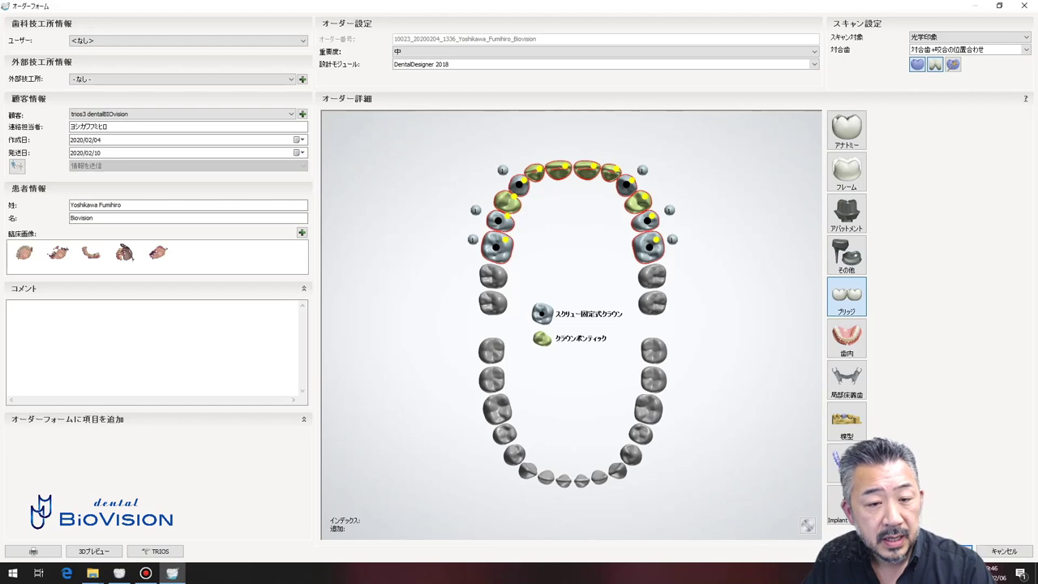
Join the upper units into a bridge of type None, add LUXEN Zr E1 gingiva, and begin a scan import
click(846, 296)
click(957, 303)
click(957, 303)
click(846, 337)
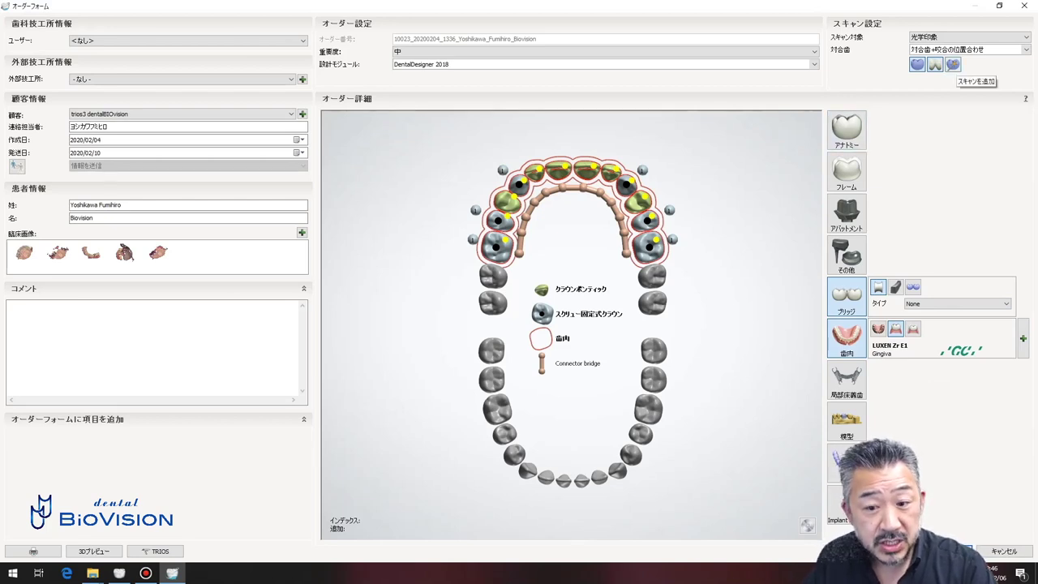
click(953, 64)
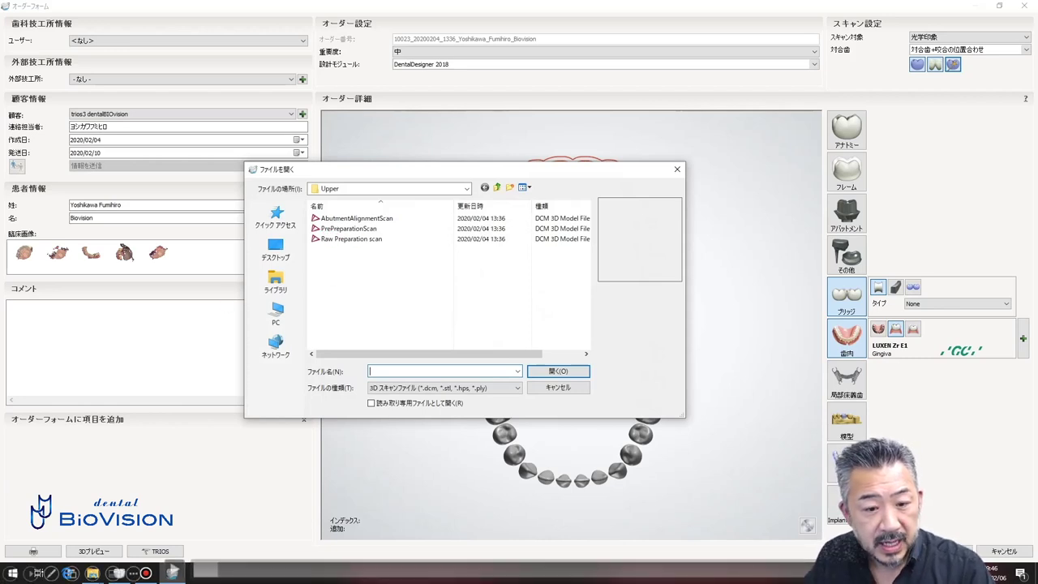
Import AbutmentAlignmentScan from the case's Scans > Upper folder into the order
key(BackSpace)
key(BackSpace)
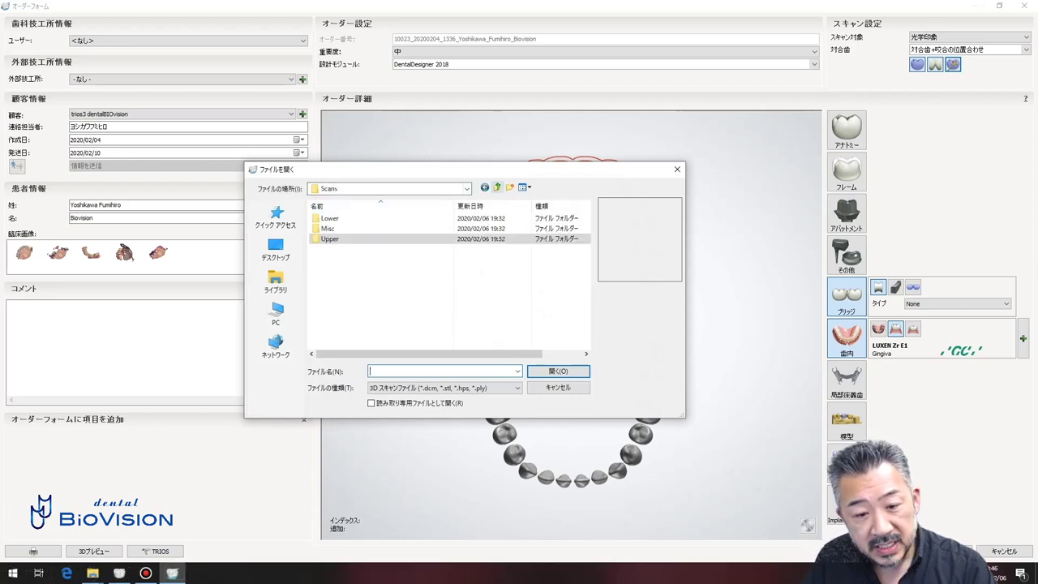
key(Return)
key(Down)
key(Return)
key(Down)
key(Down)
key(Down)
key(Return)
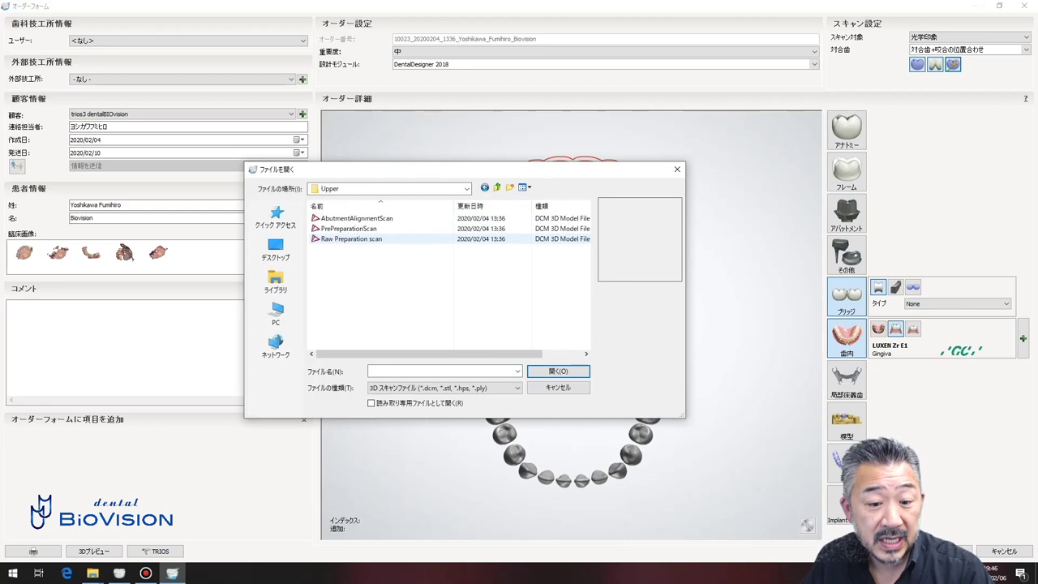
key(Down)
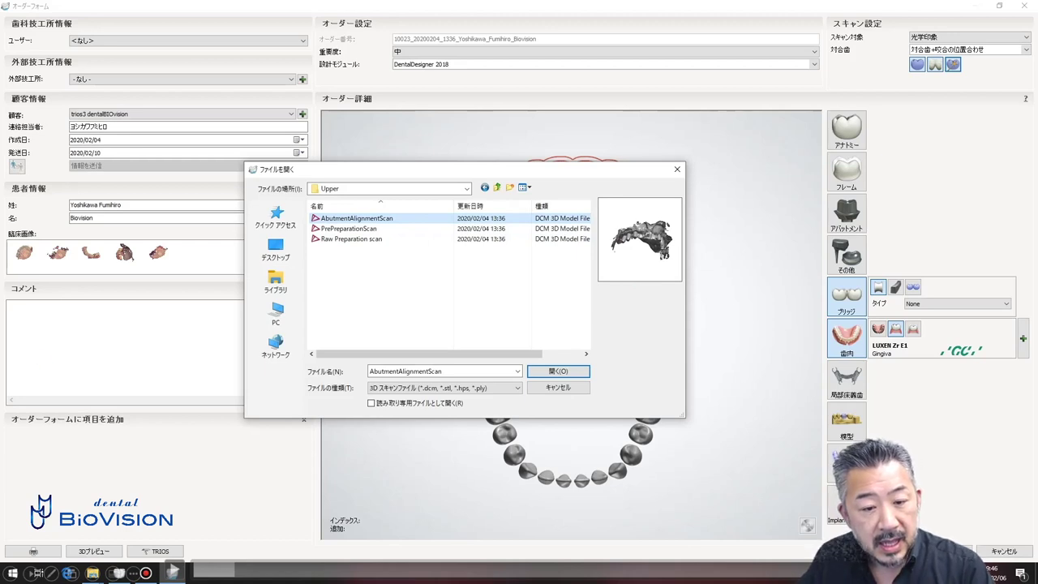
key(Return)
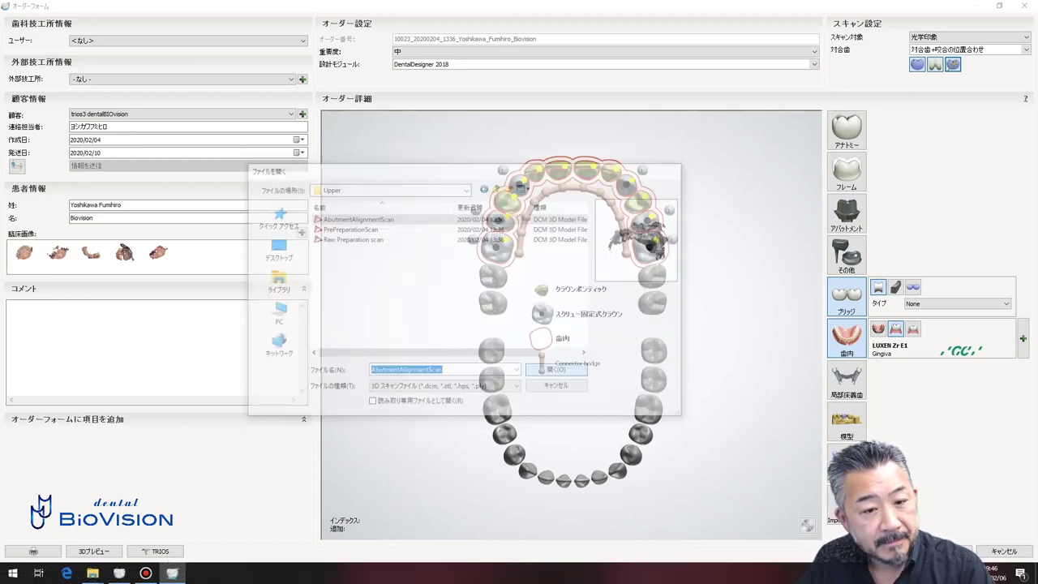
Rename the imported scan to 口腔内SB using Japanese input
click(965, 64)
mouse_move(973, 79)
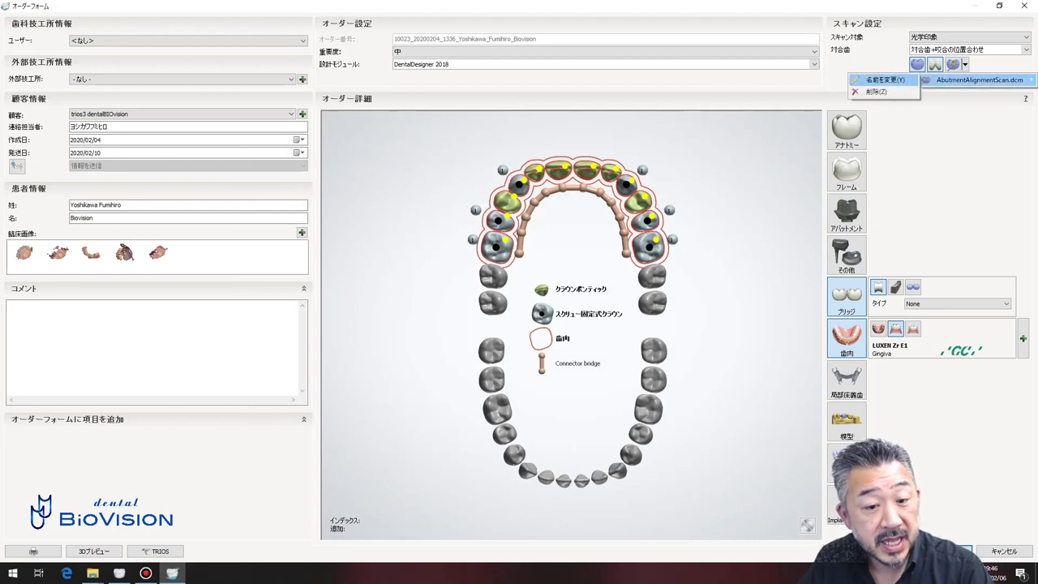
click(883, 79)
key(Zenkaku_Hankaku)
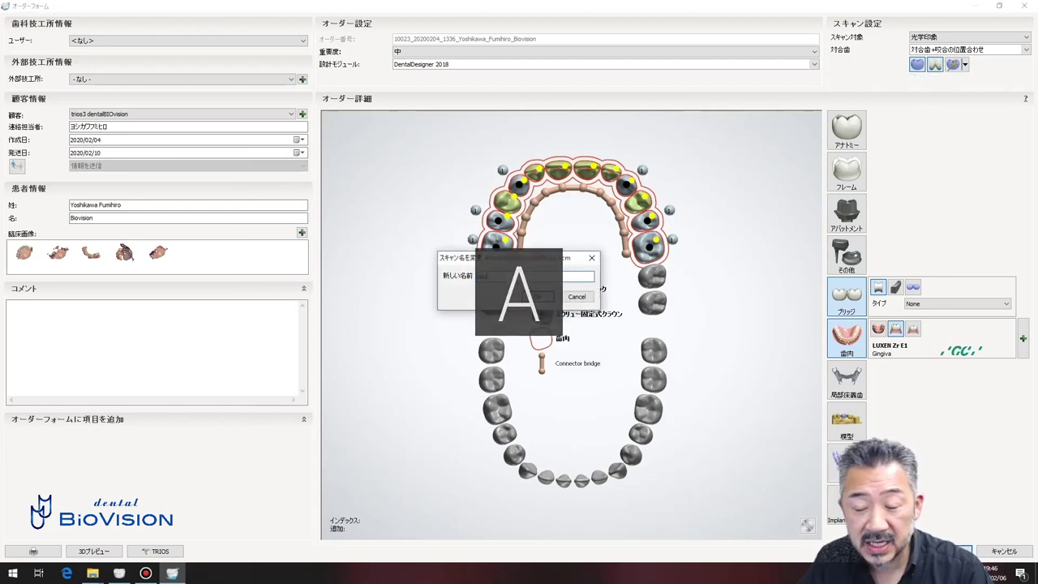
key(Zenkaku_Hankaku)
text(口腔内)
key(Return)
text(sb)
key(Return)
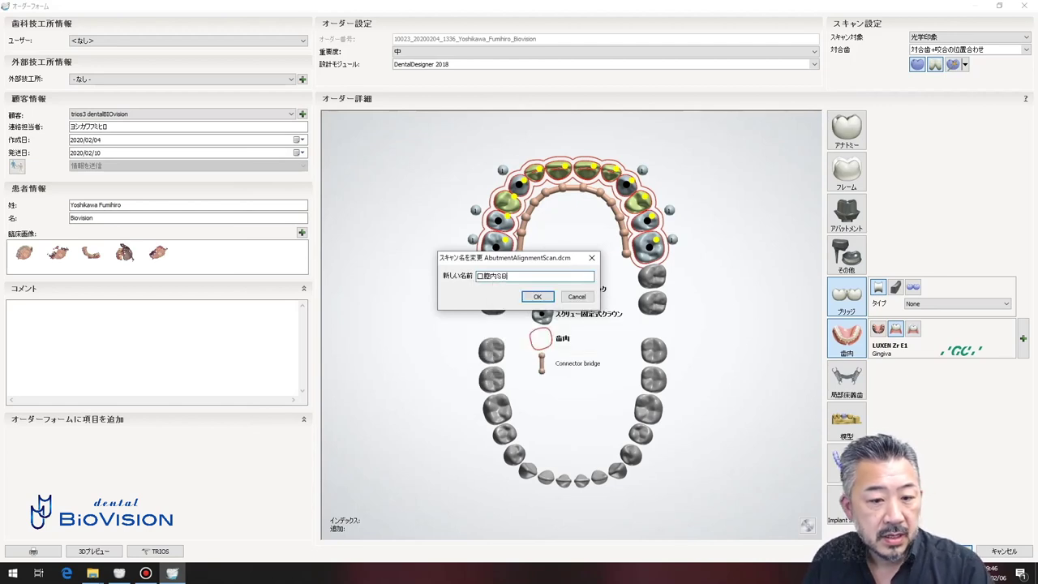
key(Return)
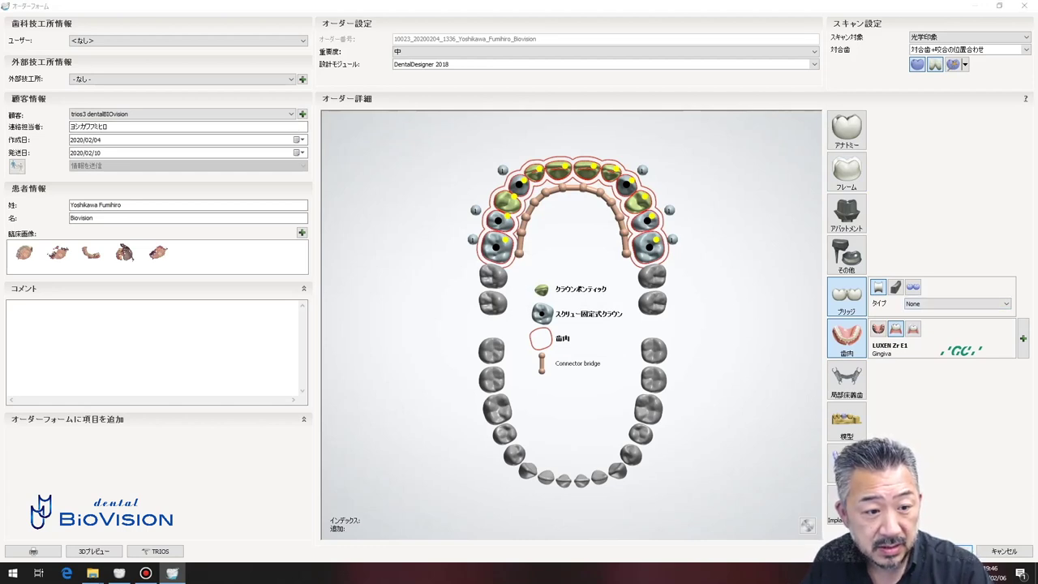
Save the order, then import the upper Raw Preparation scan into the first order
click(960, 551)
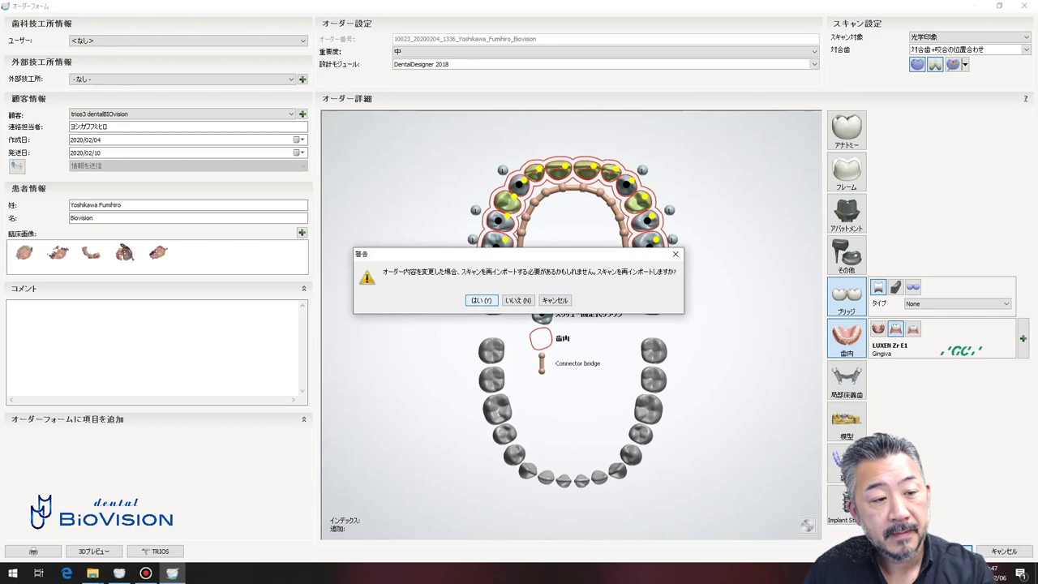
key(Return)
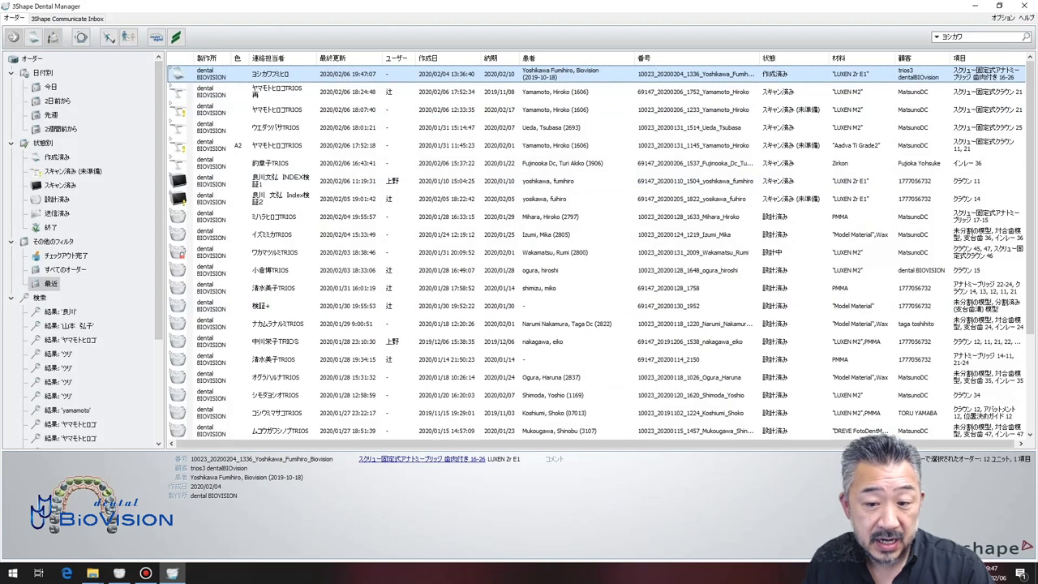
right_click(358, 79)
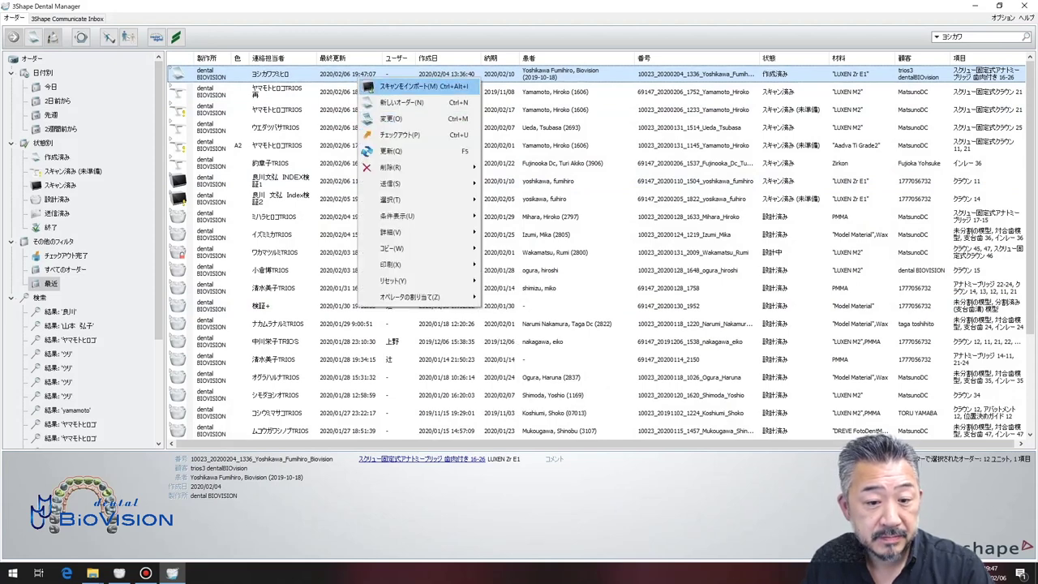
click(409, 86)
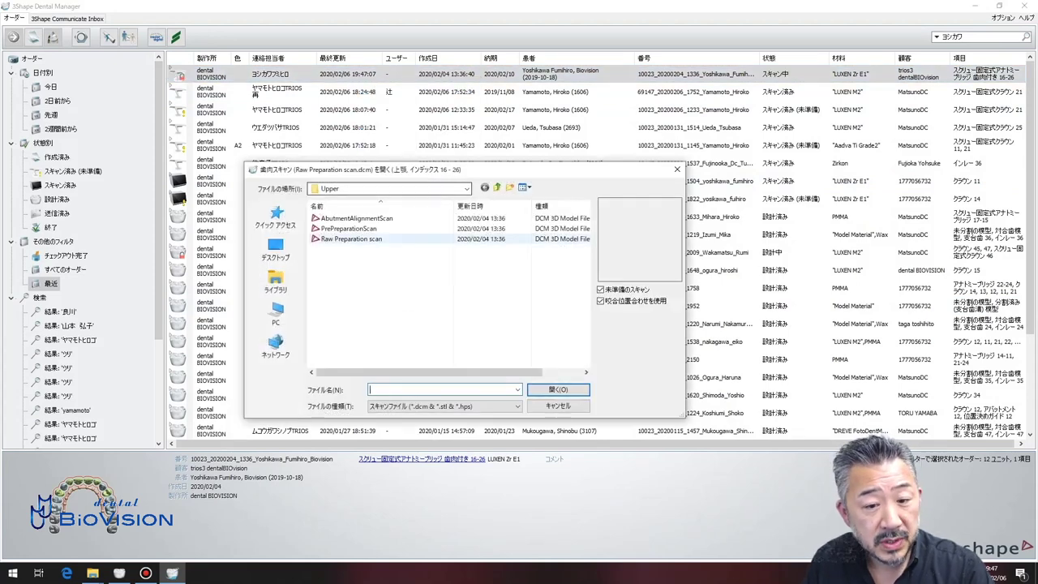
click(497, 187)
click(497, 187)
click(497, 188)
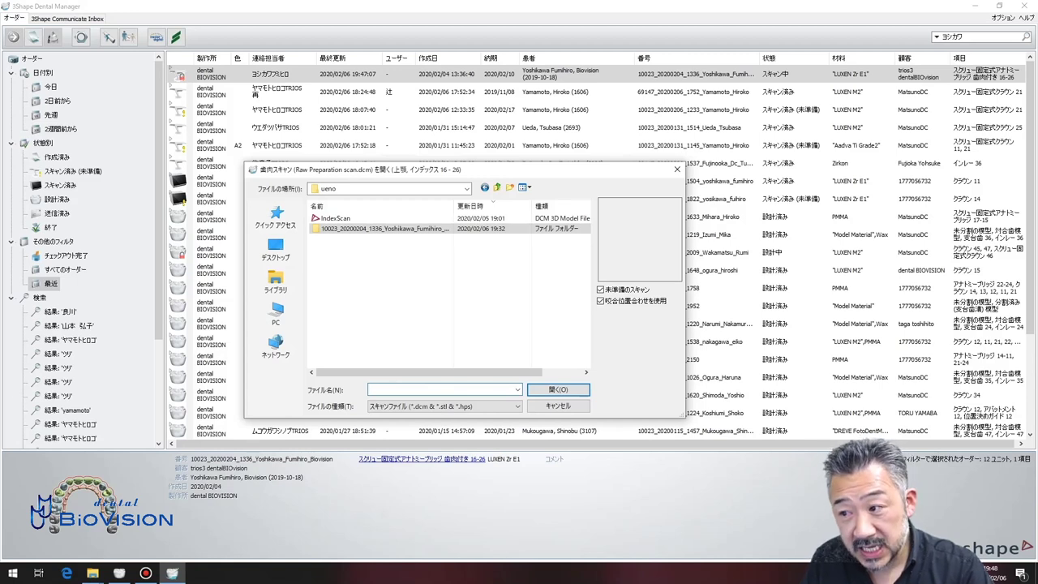
key(Return)
key(Return)
key(Return)
key(End)
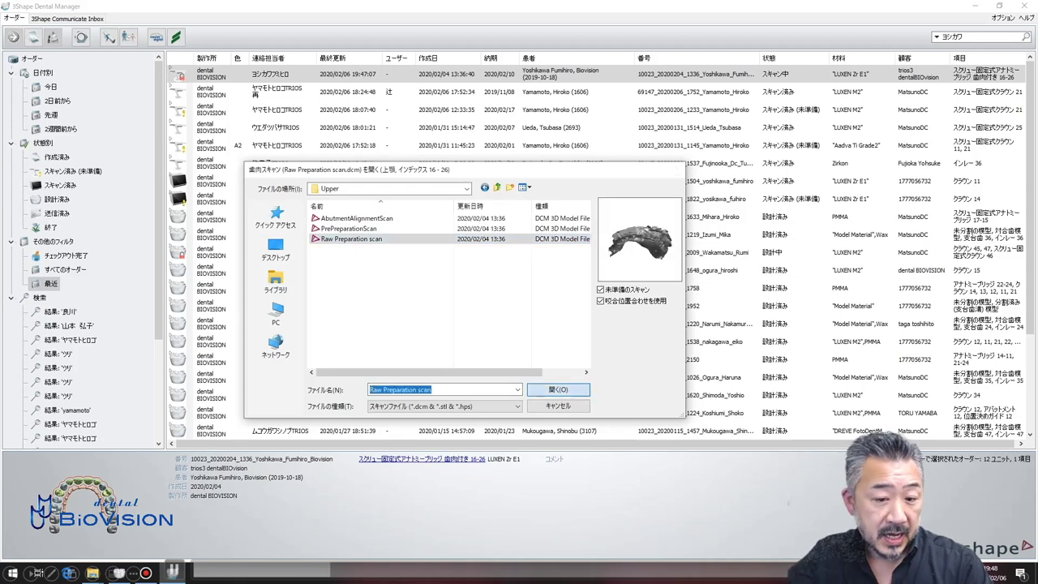
key(Return)
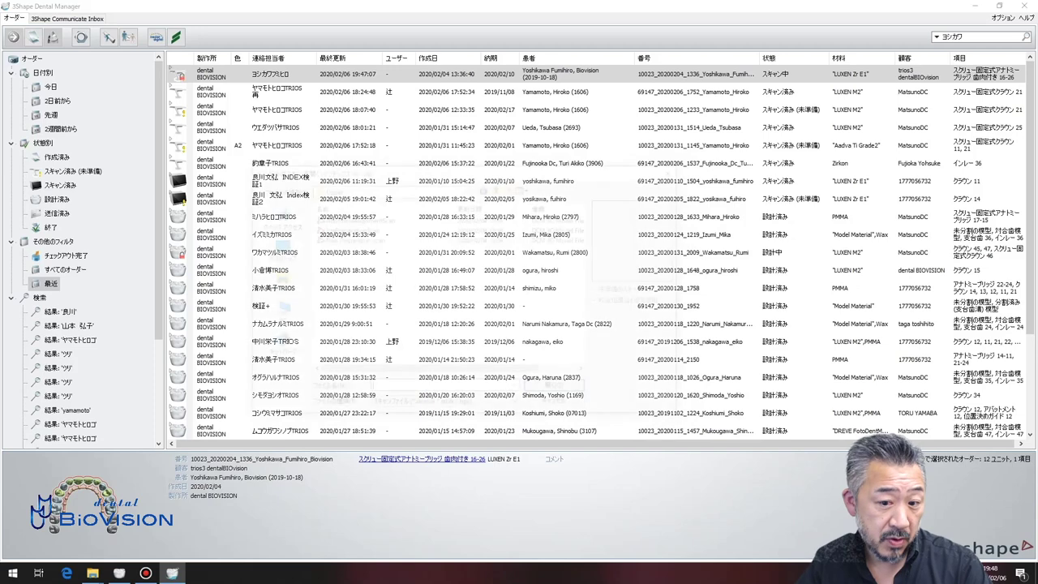
Load the Raw Antagonist scan from the Lower folder as the antagonist scan
click(497, 186)
double_click(329, 218)
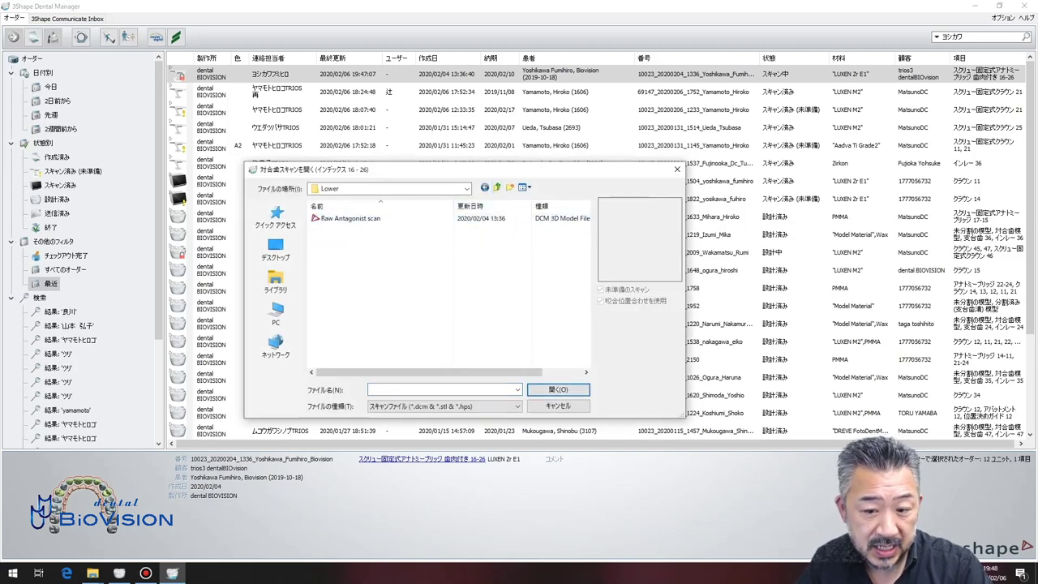
click(350, 218)
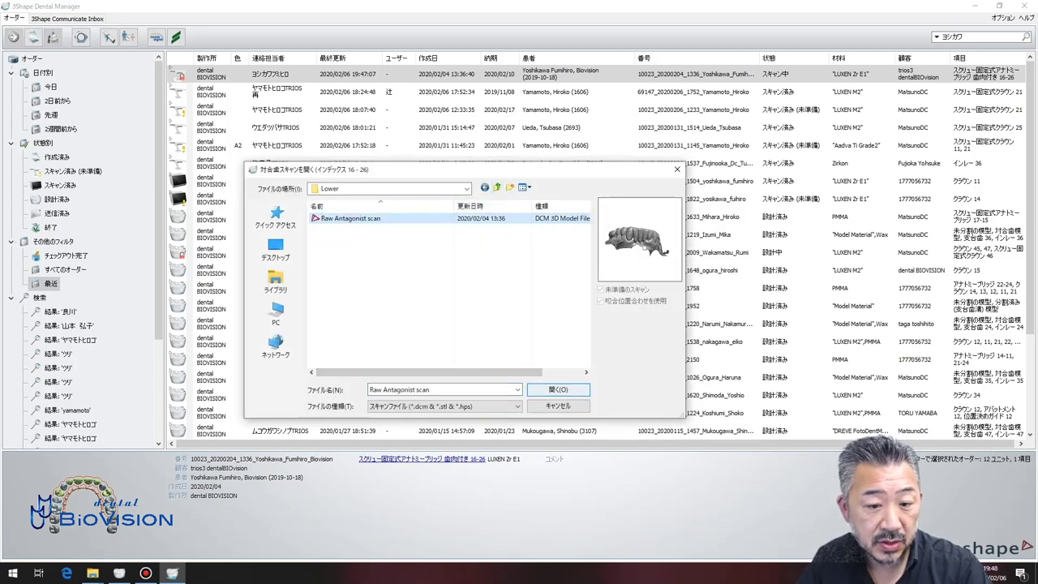
click(557, 389)
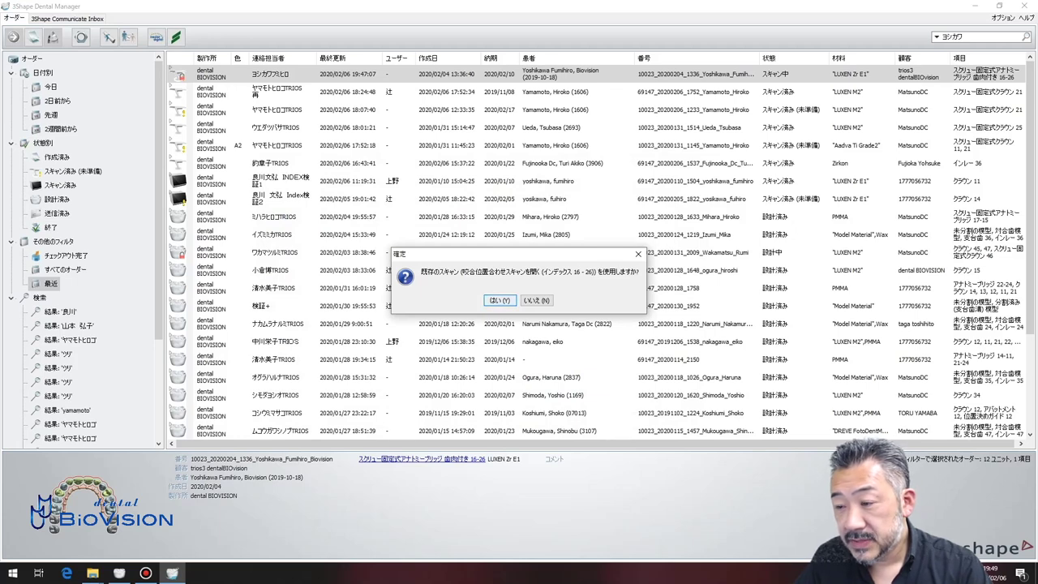
Use IndexScan as the abutment scan and accept the existing bite and pre-preparation scans
key(Return)
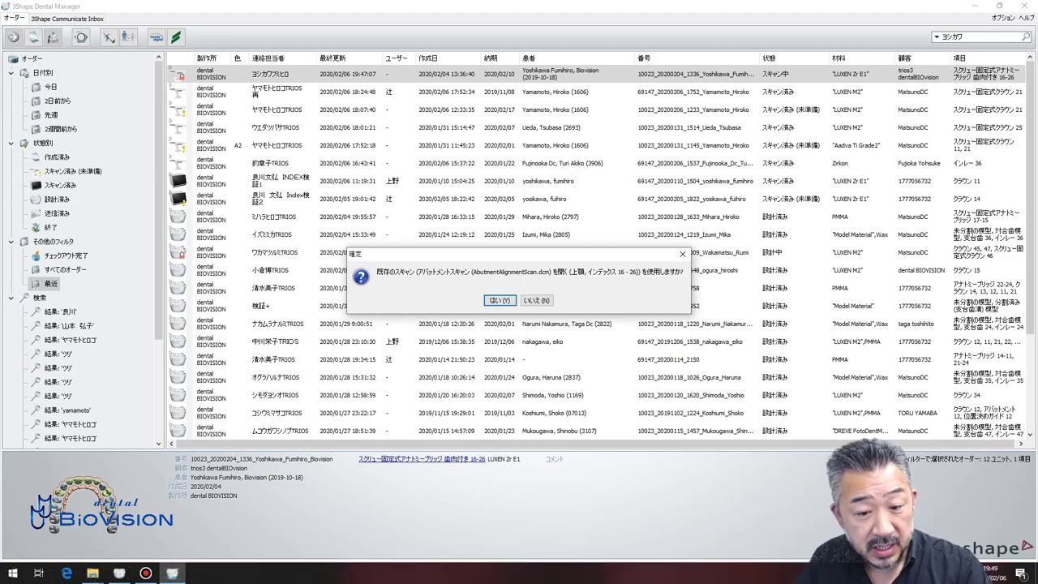
click(536, 300)
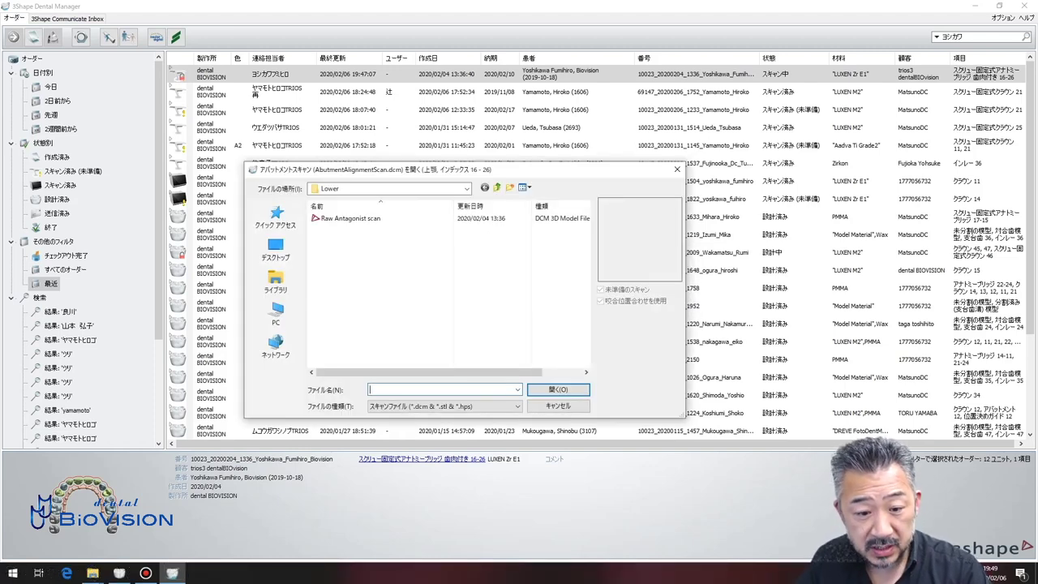
key(BackSpace)
key(BackSpace)
key(Up)
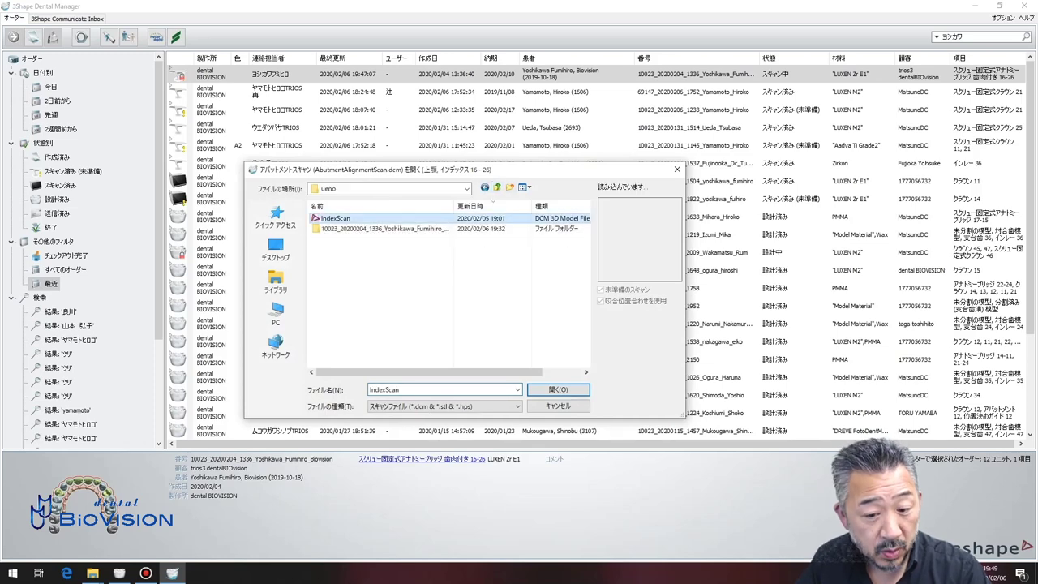
key(Return)
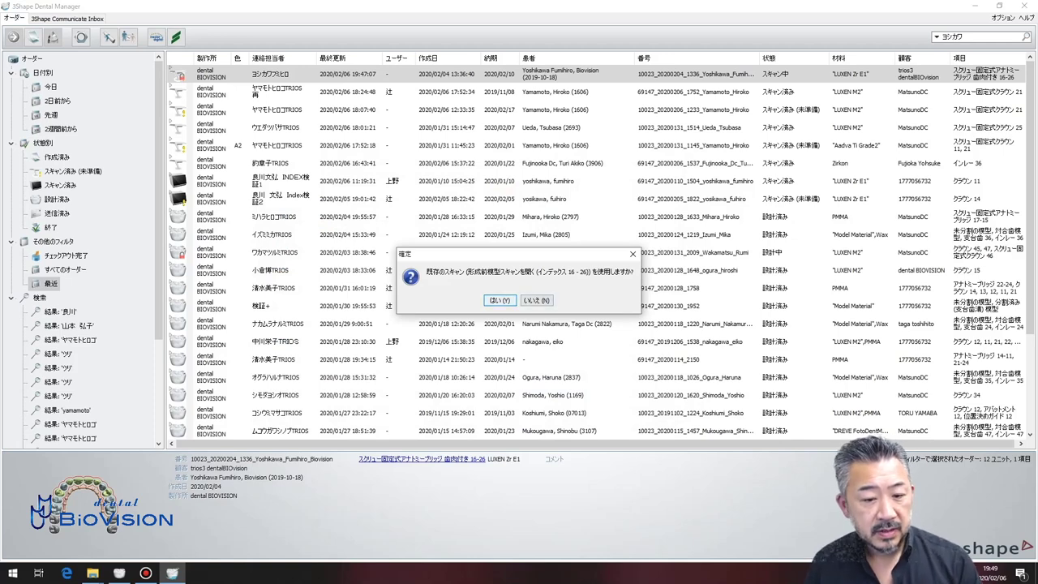
key(Return)
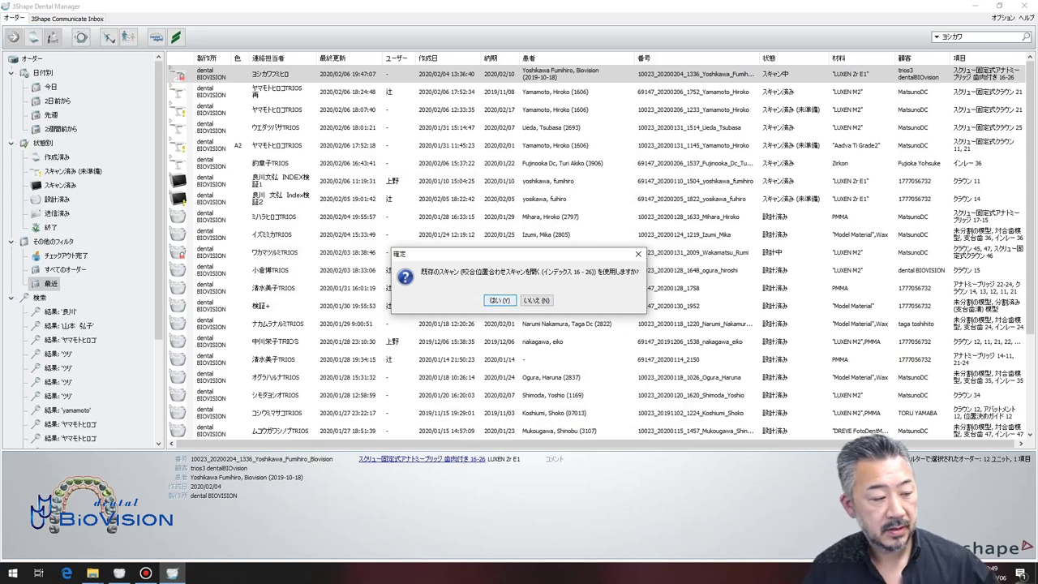
key(Return)
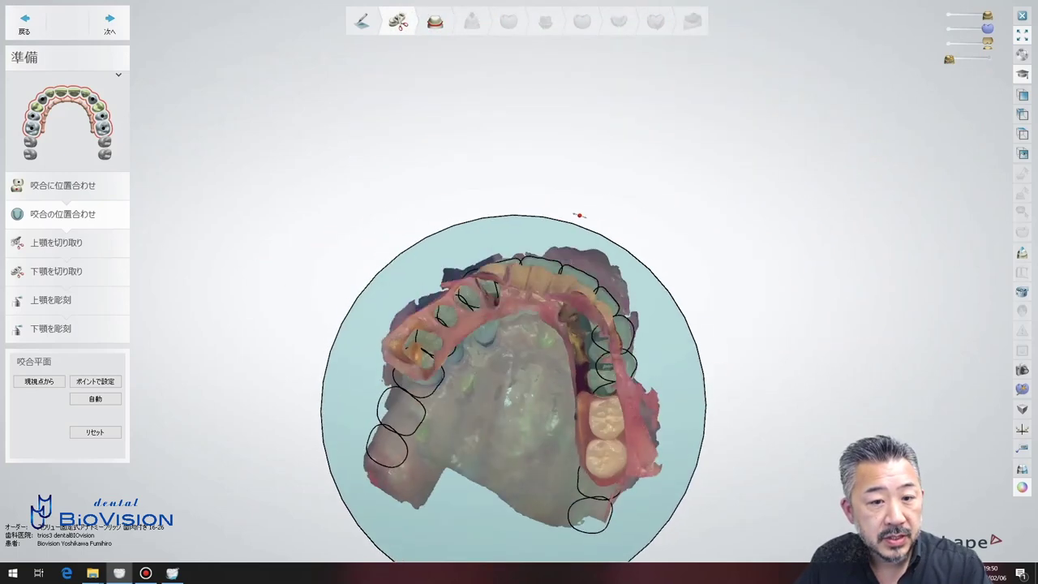
Trace a trim line along the upper jaw's gum edge, then advance to lower-jaw trimming
click(109, 23)
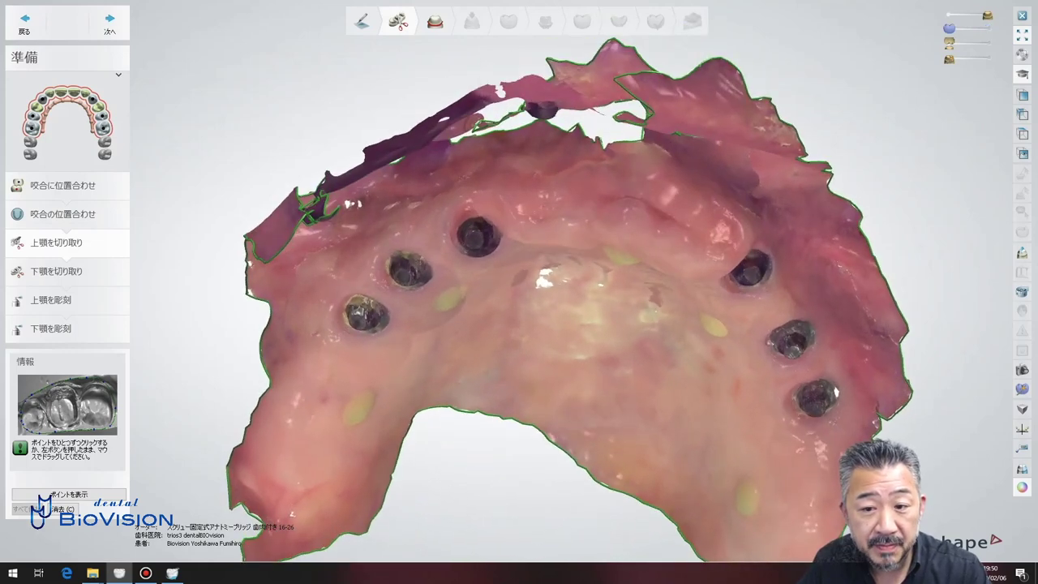
click(269, 304)
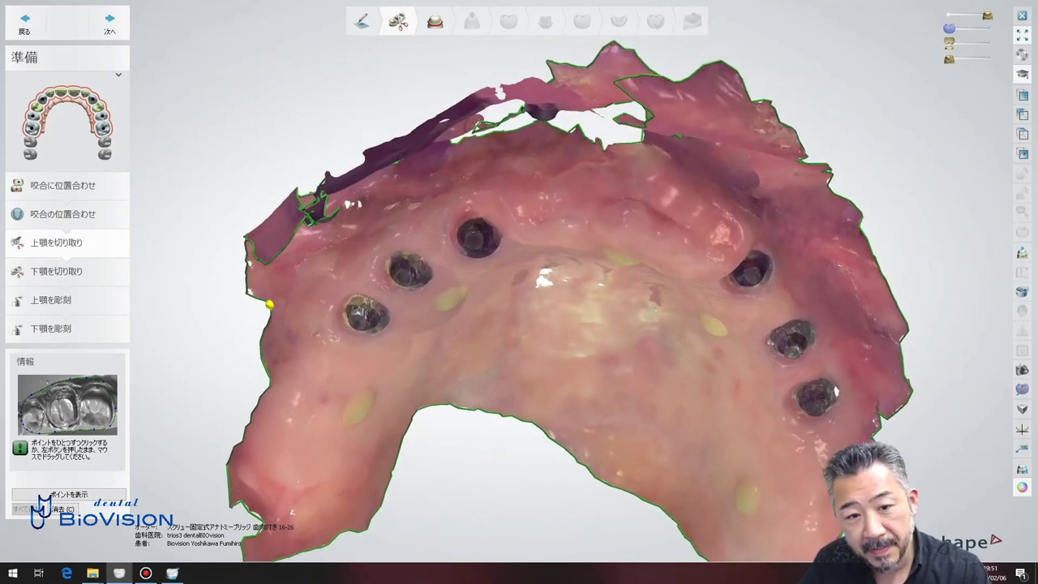
click(276, 296)
mouse_move(277, 296)
mouse_down()
mouse_move(313, 256)
mouse_move(464, 163)
mouse_up()
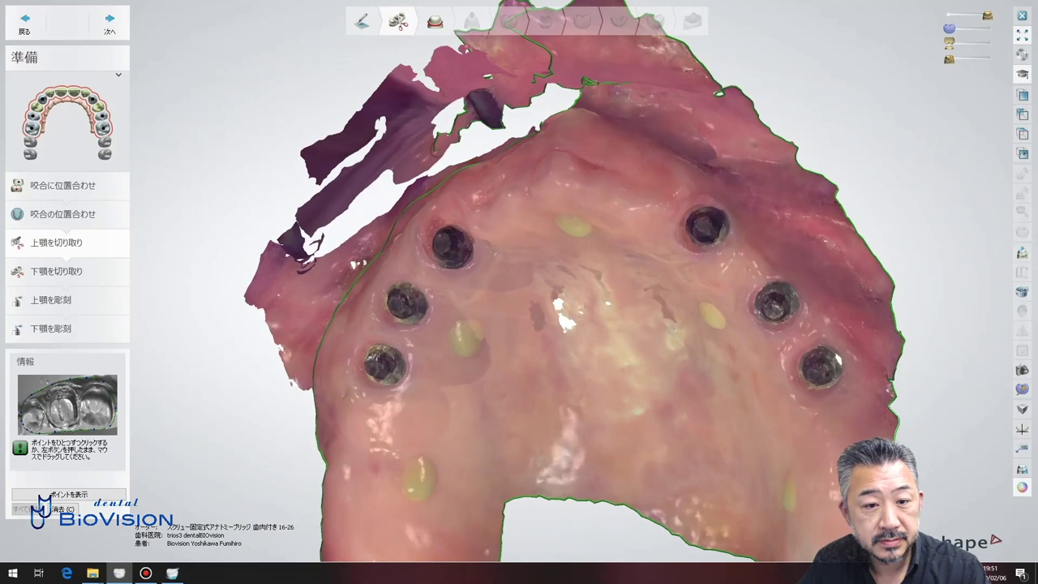
click(587, 110)
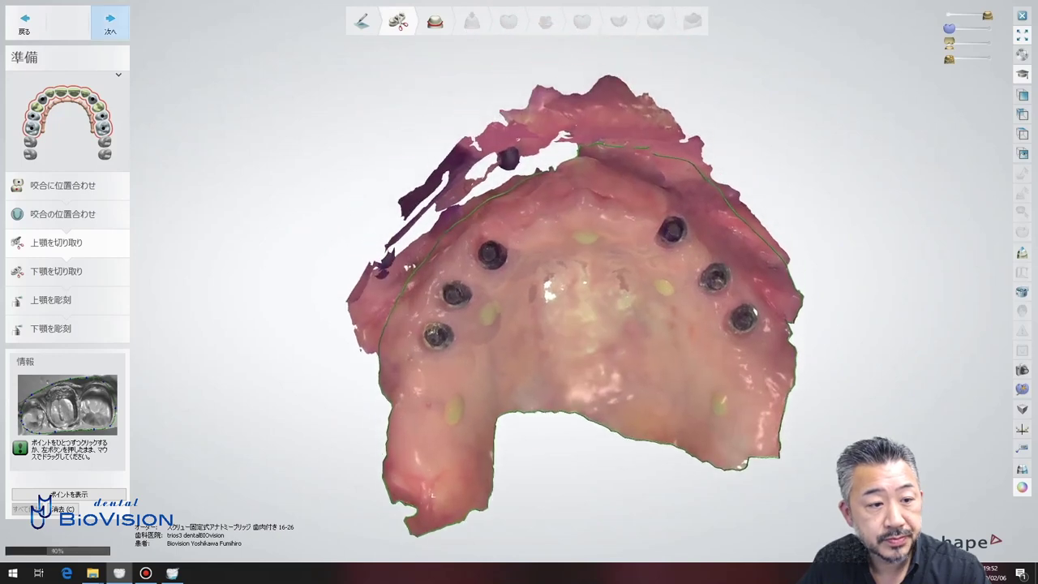
click(110, 23)
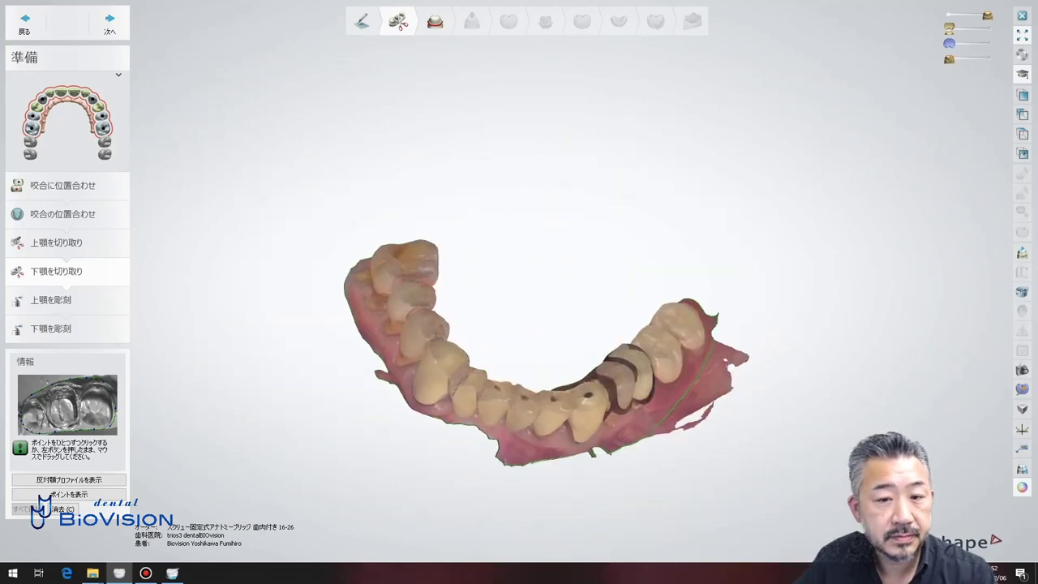
Advance past the lower-jaw trim to the upper-jaw sculpting step
click(109, 24)
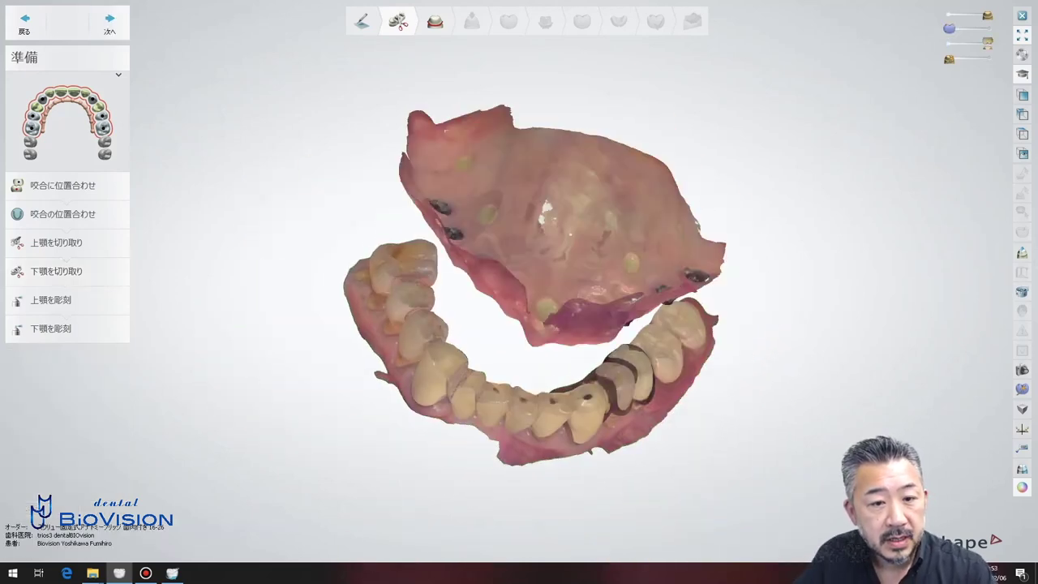